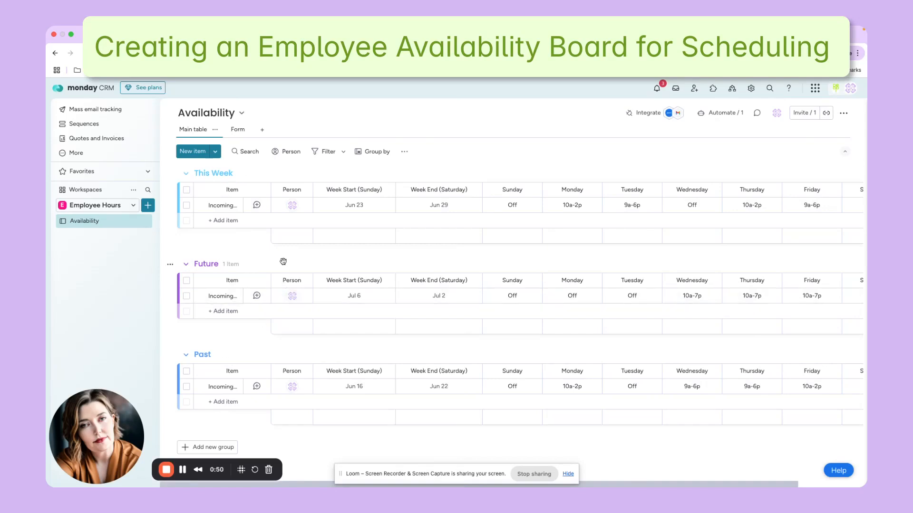
Review the week dates and the Sunday to Saturday availability columns across the board's This Week, Future and Past groups.
scroll(305, 263, right, 1)
scroll(305, 264, left, 1)
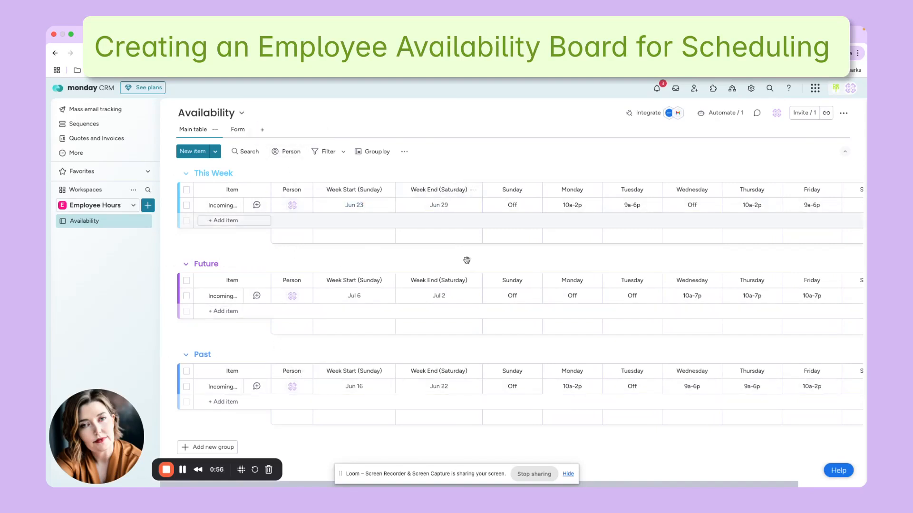
scroll(429, 274, right, 1)
scroll(429, 274, right, 3)
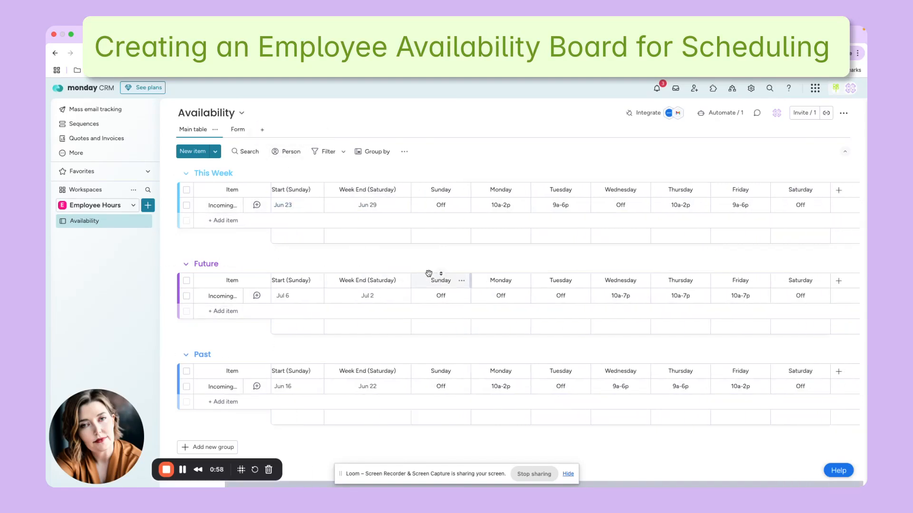
click(435, 205)
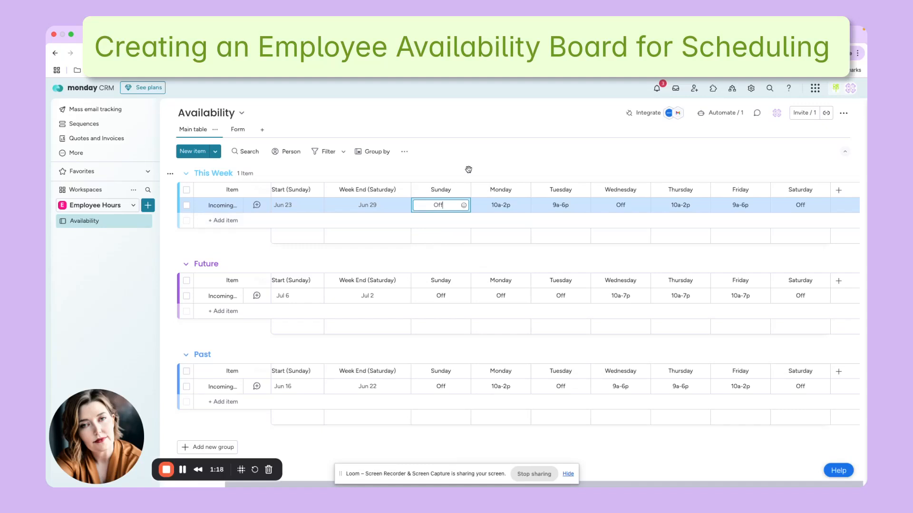
Open the board's Form view and review its settings down to the group that receives new answers.
click(262, 131)
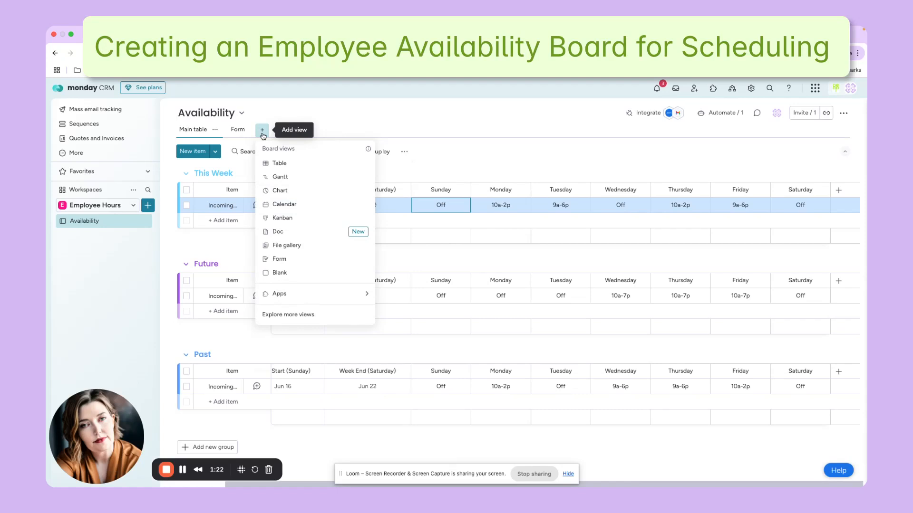
click(234, 131)
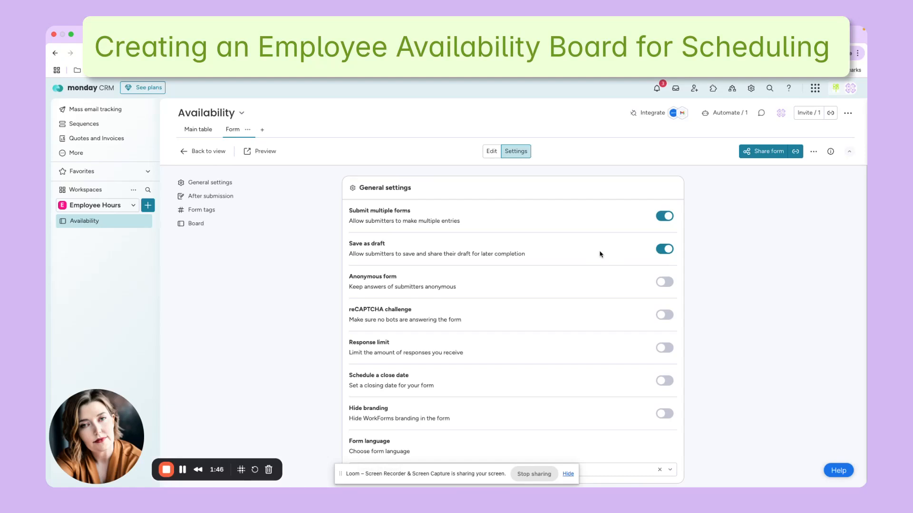
scroll(597, 313, down, 5)
scroll(597, 314, down, 5)
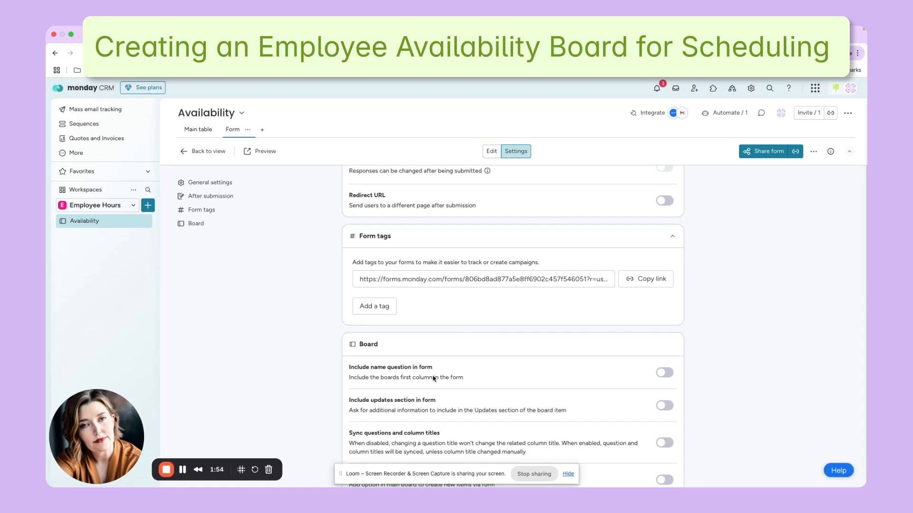
scroll(490, 370, down, 2)
scroll(489, 370, down, 1)
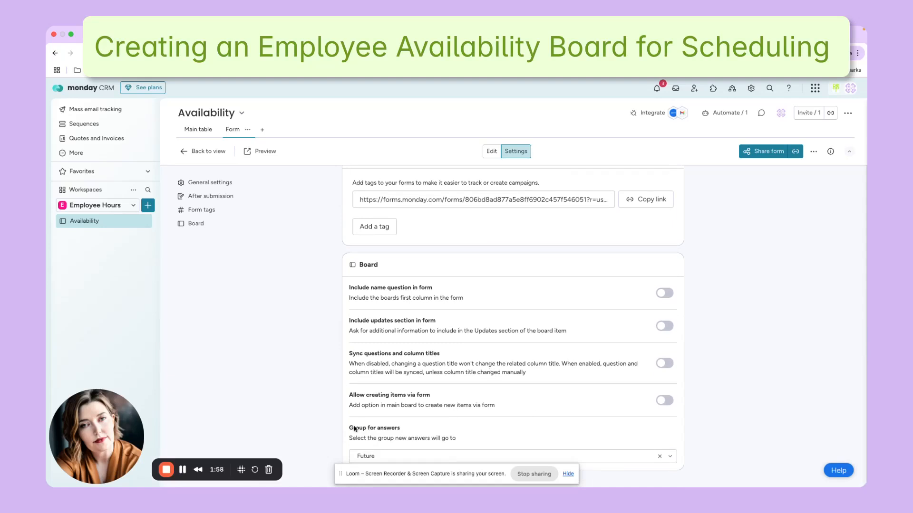
click(388, 456)
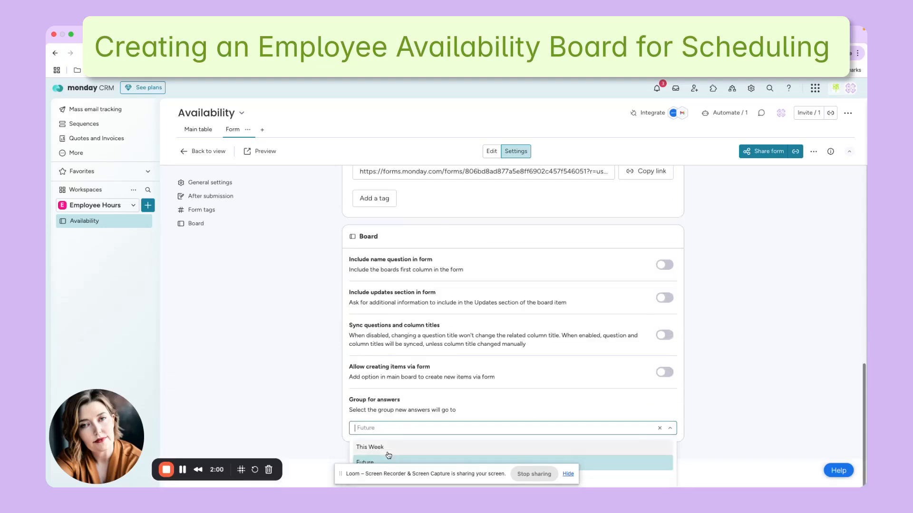
click(455, 409)
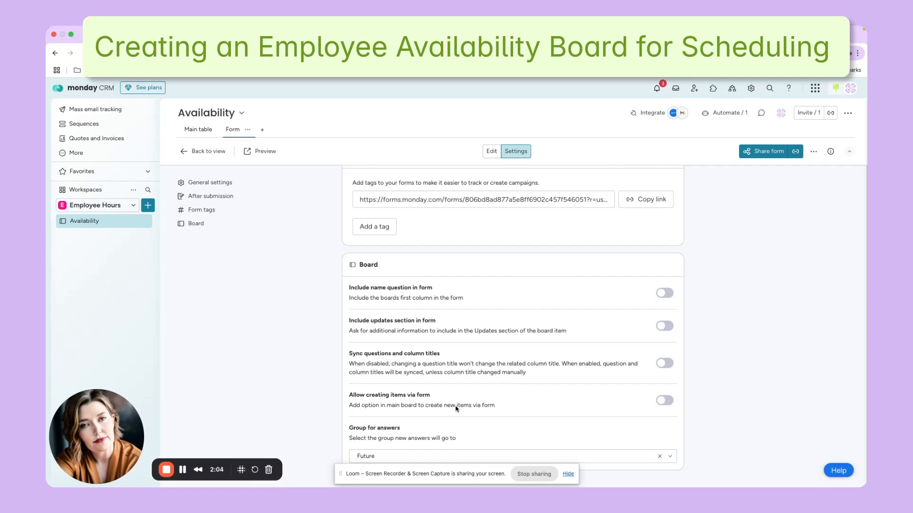
Switch the form to edit mode and review its week date and weekday questions.
click(491, 152)
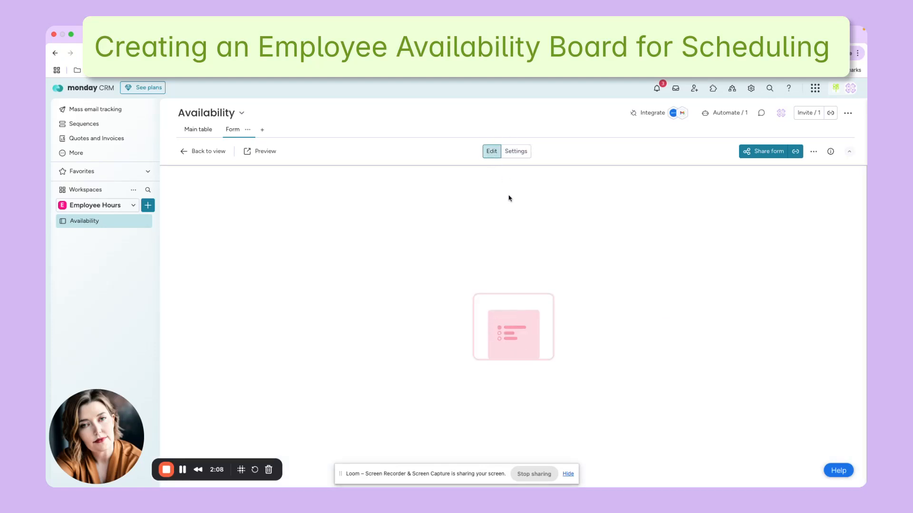
scroll(565, 303, down, 2)
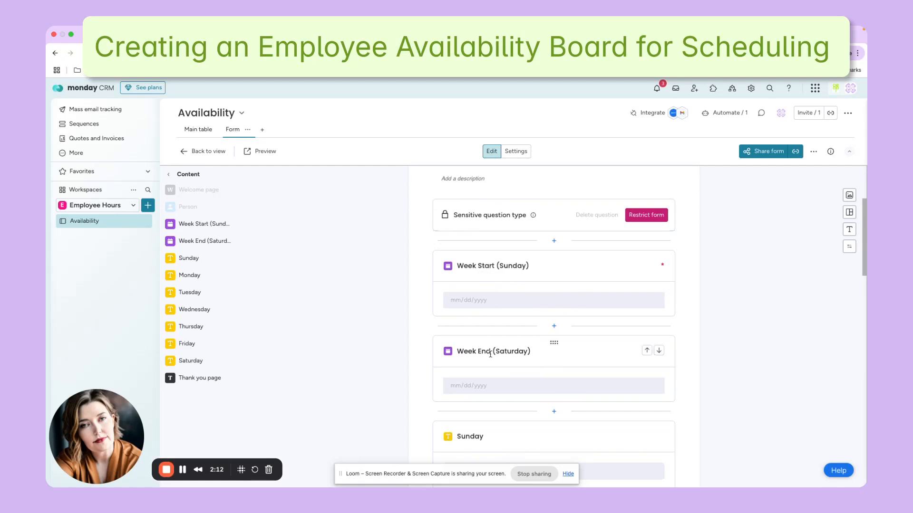
scroll(532, 367, down, 2)
scroll(532, 367, down, 1)
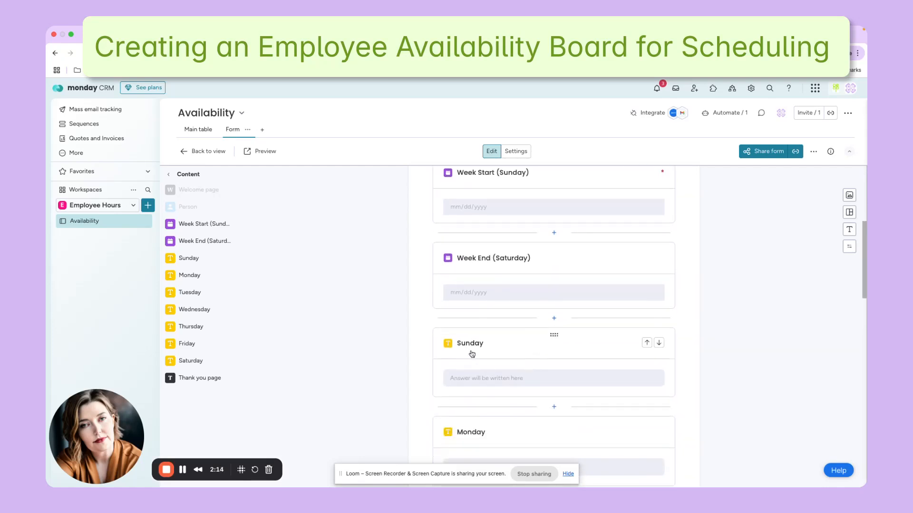
scroll(464, 387, down, 4)
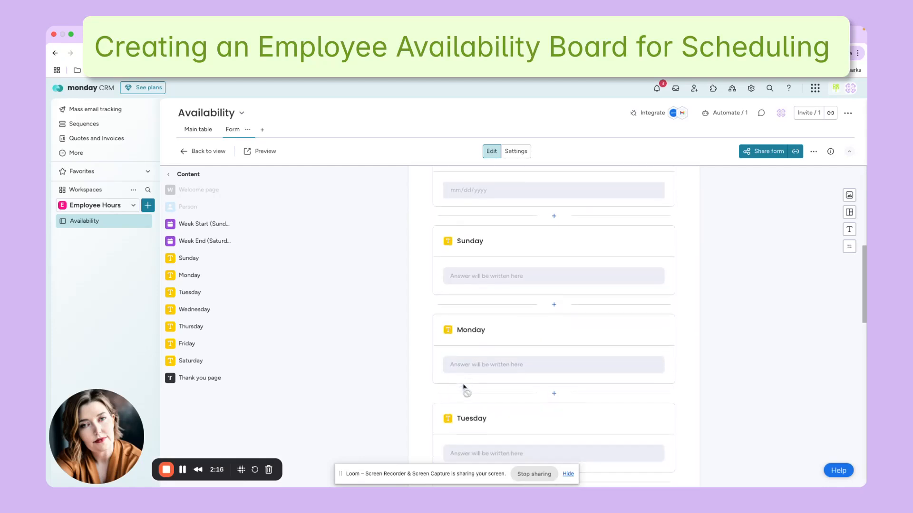
Open the form from its sharing options and set Week Start to 06/29/2025 and Week End to 07/05/2025.
click(758, 153)
click(546, 219)
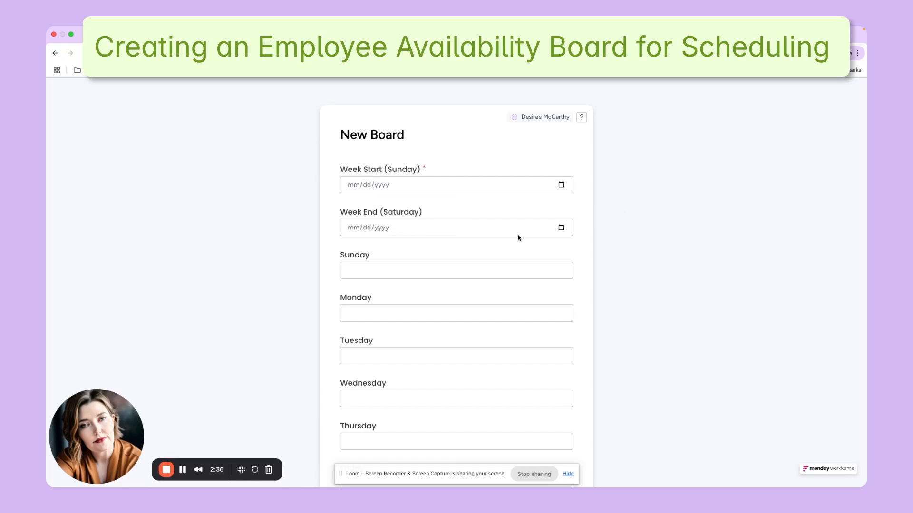
click(516, 189)
click(561, 185)
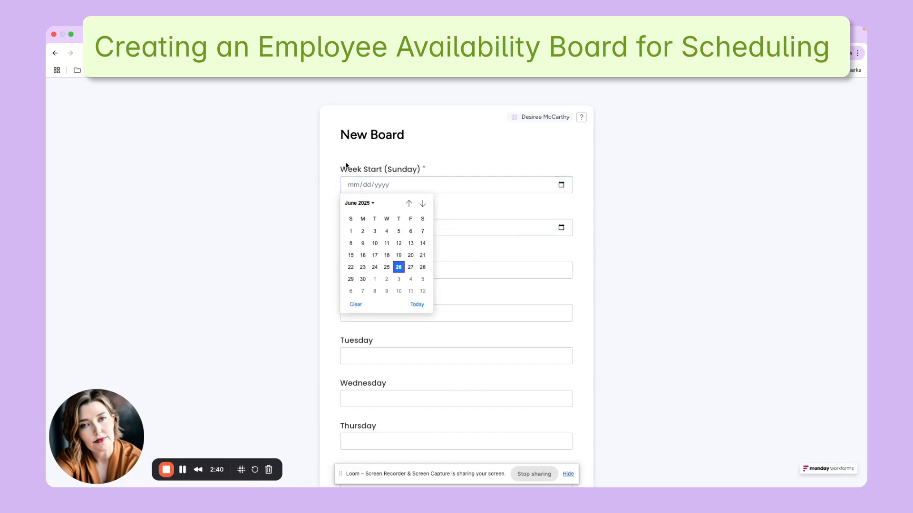
click(352, 279)
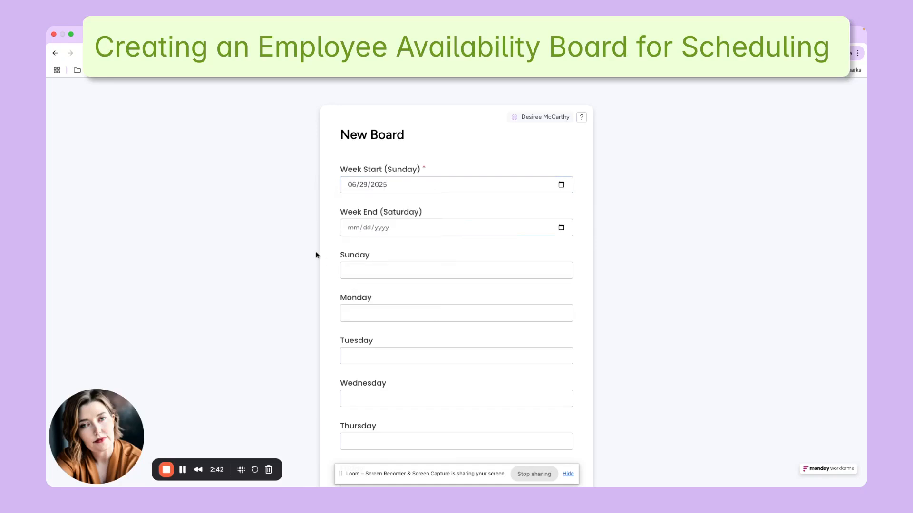
click(567, 235)
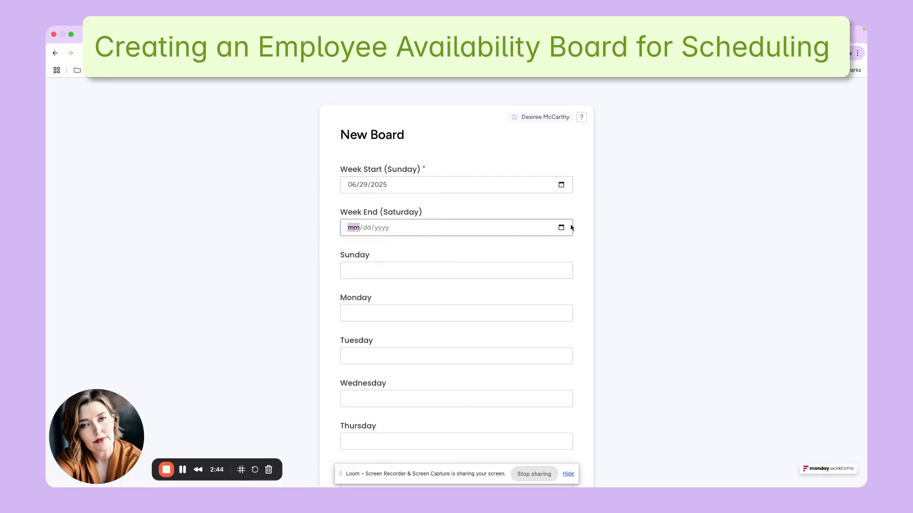
click(561, 227)
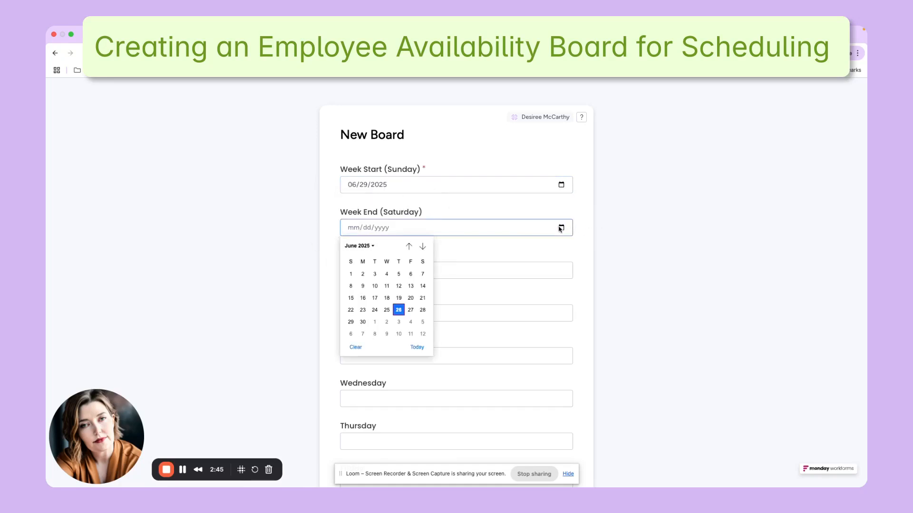
click(422, 322)
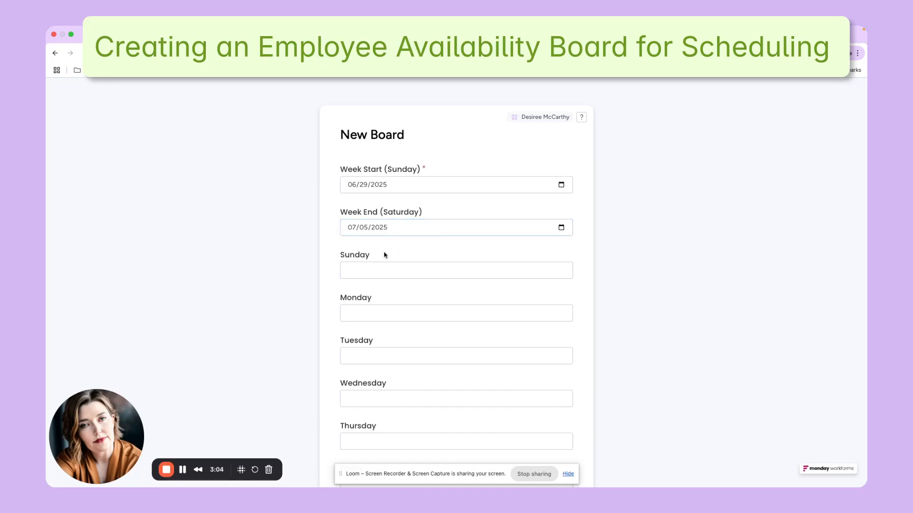
Enter Off as the availability for Sunday, Wednesday and Saturday in the form.
click(378, 270)
scroll(350, 212, down, 2)
text(Off)
click(352, 427)
text(Off)
click(377, 301)
text(Off)
Enter 10a-5p for Monday and 3p-10p for Tuesday in the form.
click(375, 214)
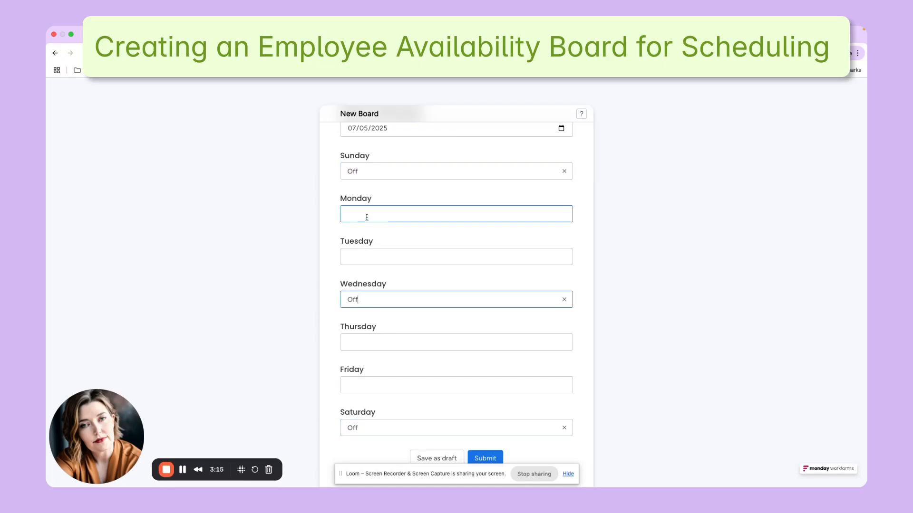
text(10a-5p)
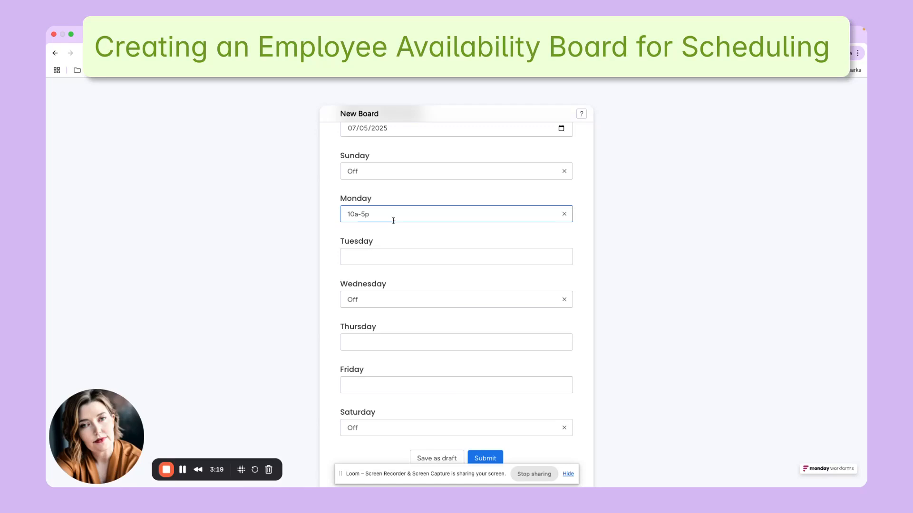
click(363, 257)
text(3)
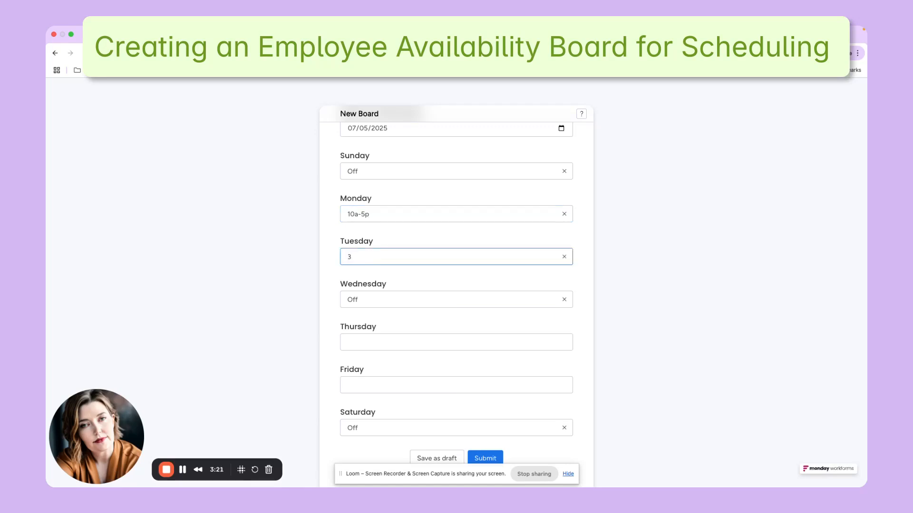
text(9-10p)
Enter 10a-5p for Thursday and 8a-2p for Friday, and submit the form.
click(372, 345)
text(10)
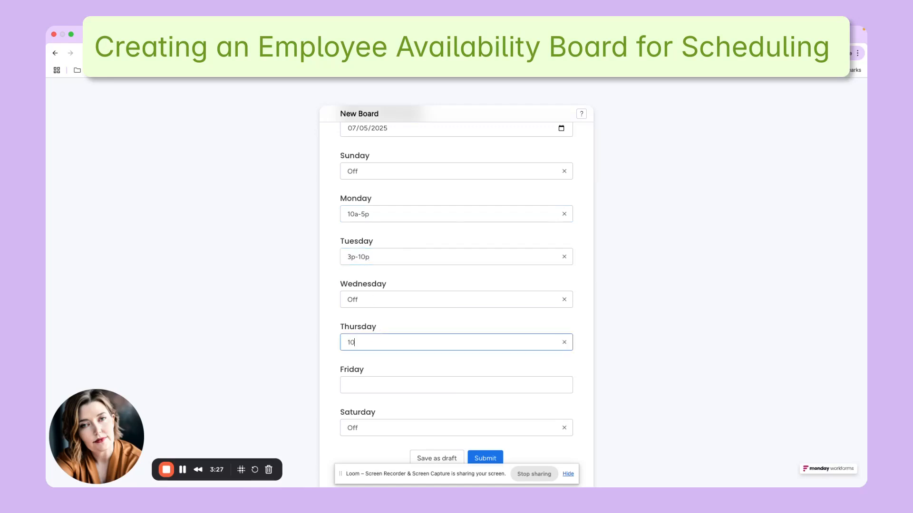
text(a-5p)
click(371, 388)
text(8)
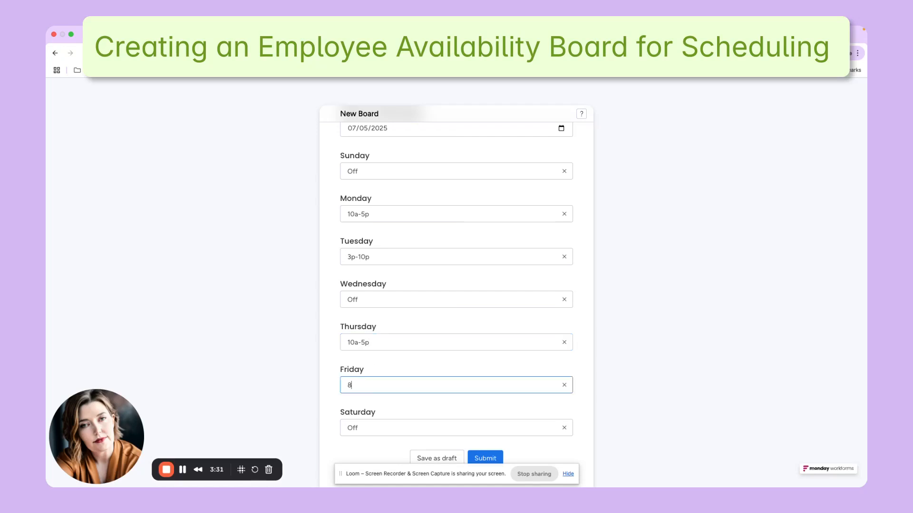
text(a-2p)
click(607, 386)
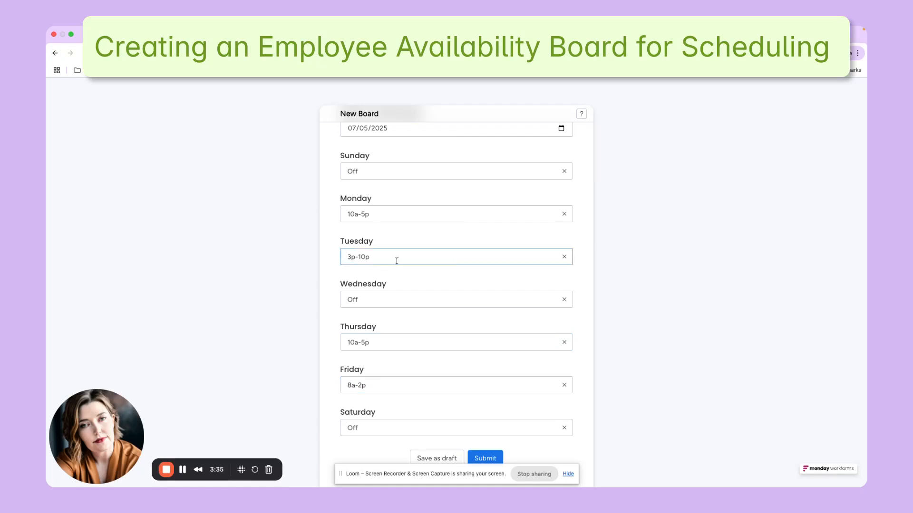
click(484, 462)
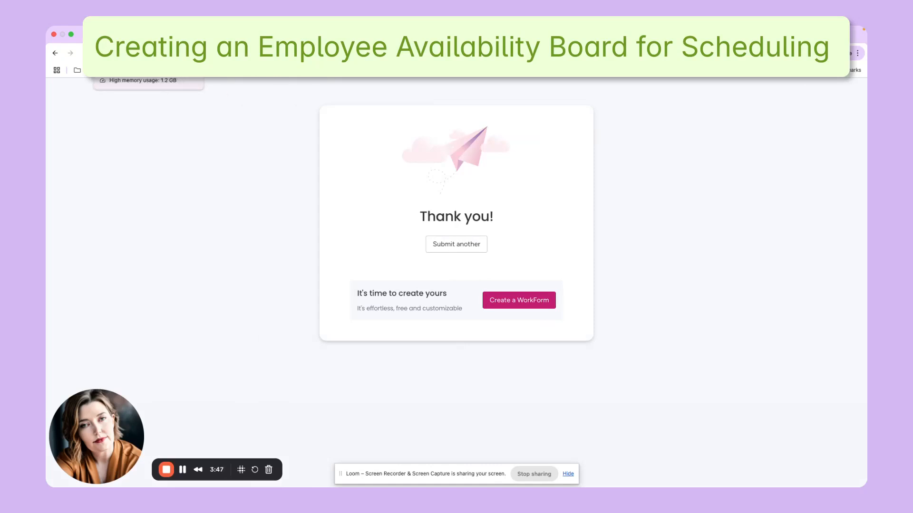
Return to the board's main table and review the newly submitted Jun 29 entry in the Future group.
click(133, 35)
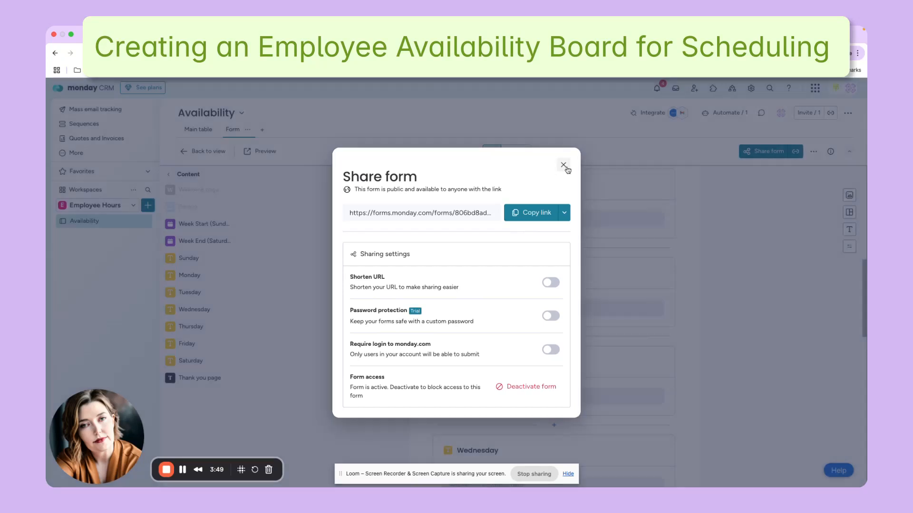
click(563, 165)
click(199, 131)
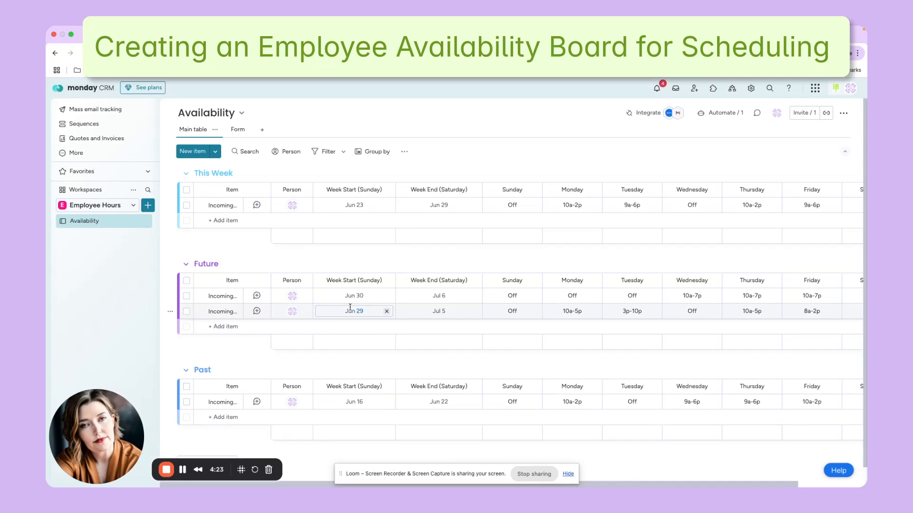
click(187, 311)
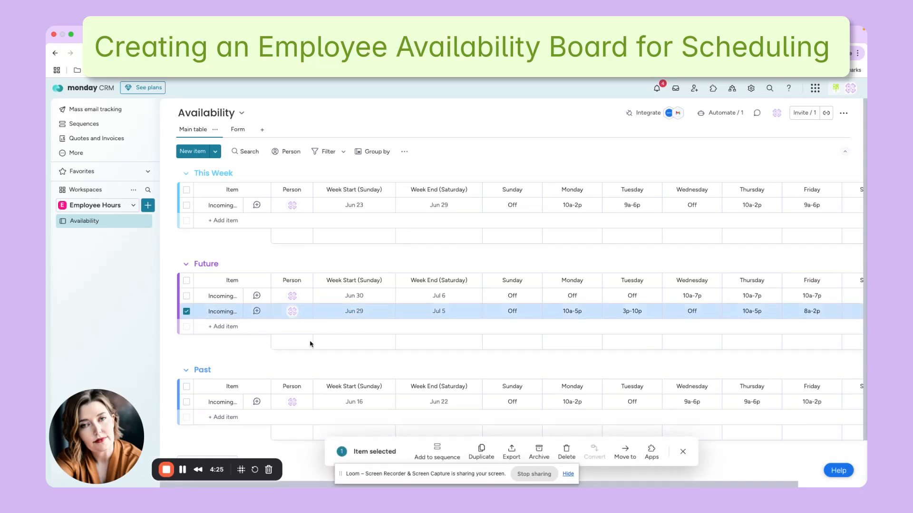
scroll(311, 343, right, 3)
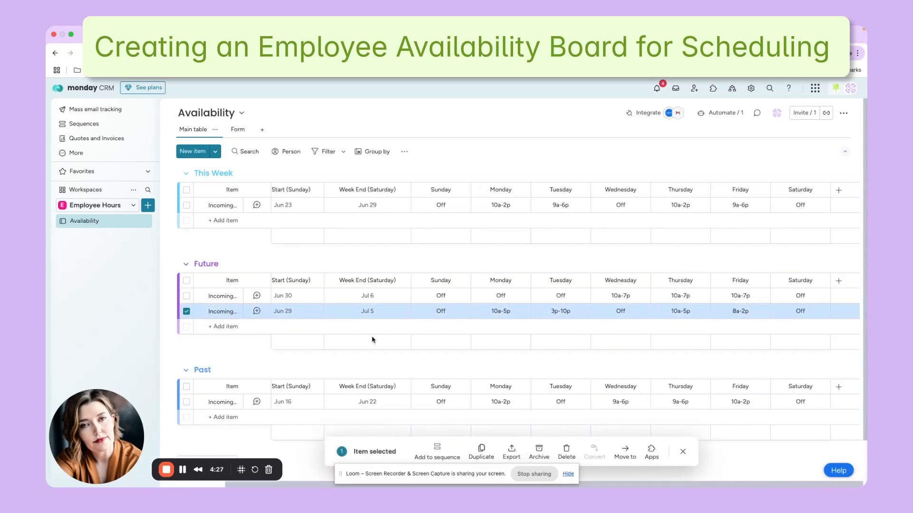
scroll(373, 340, left, 3)
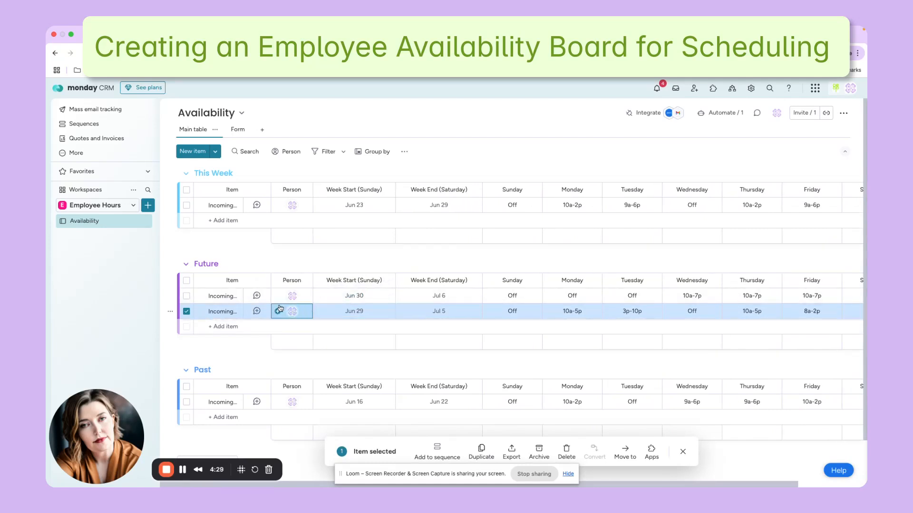
click(186, 312)
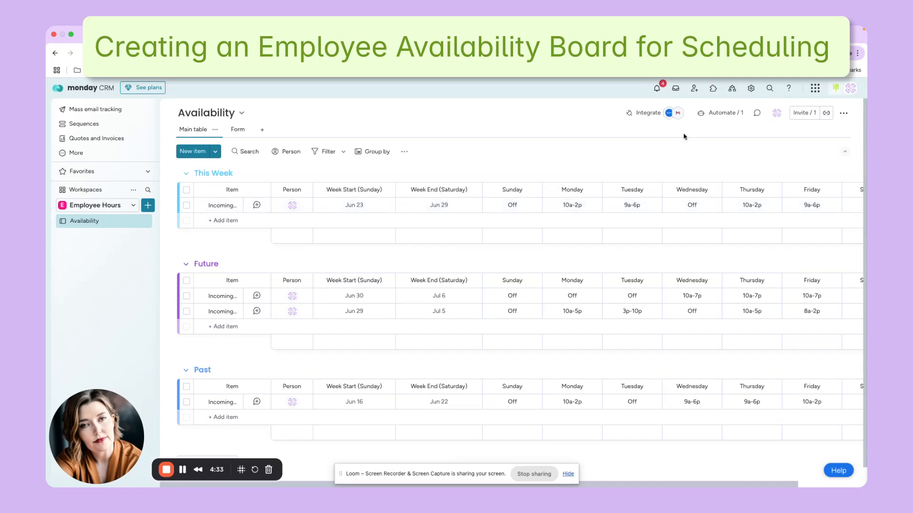
Start a new board automation triggered when the Week Start (Sunday) date arrives.
click(706, 116)
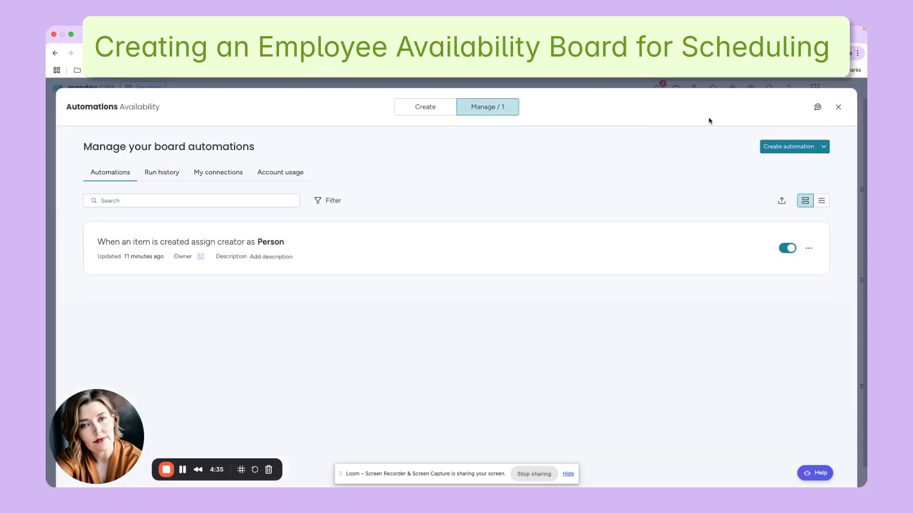
click(816, 147)
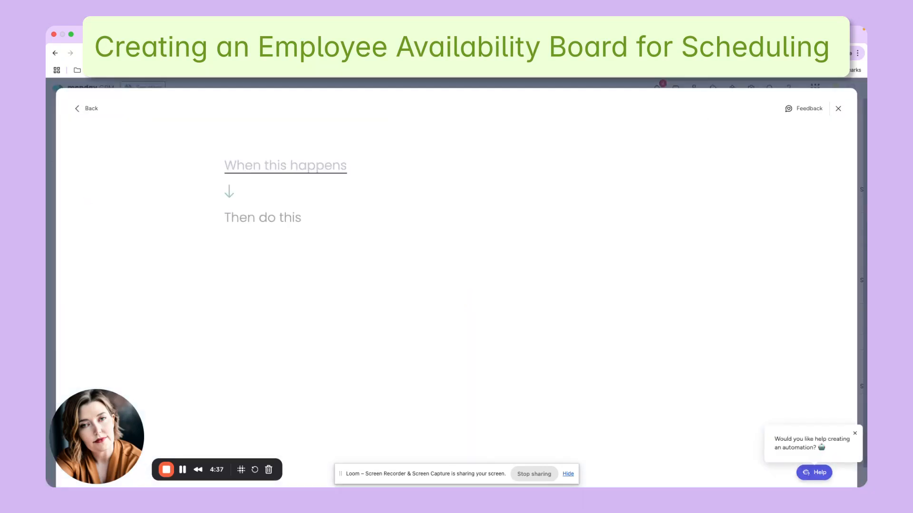
click(245, 167)
text(date)
click(282, 211)
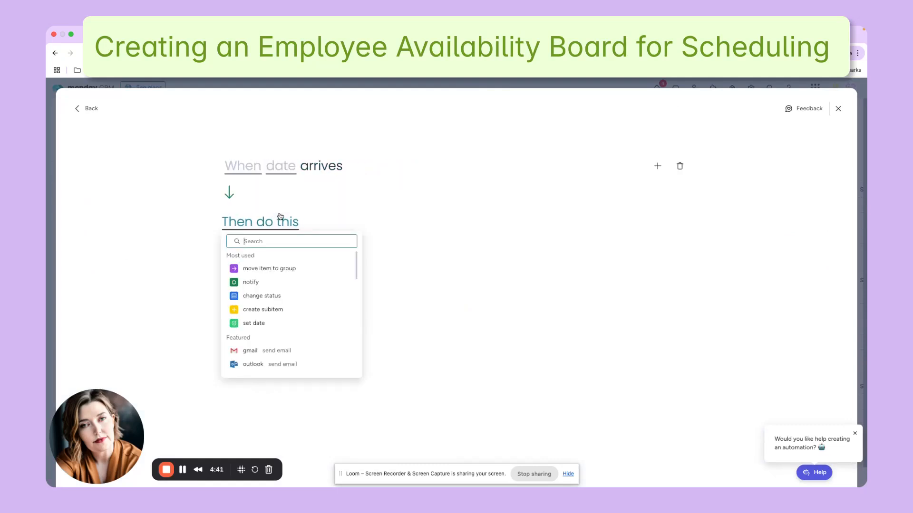
click(257, 165)
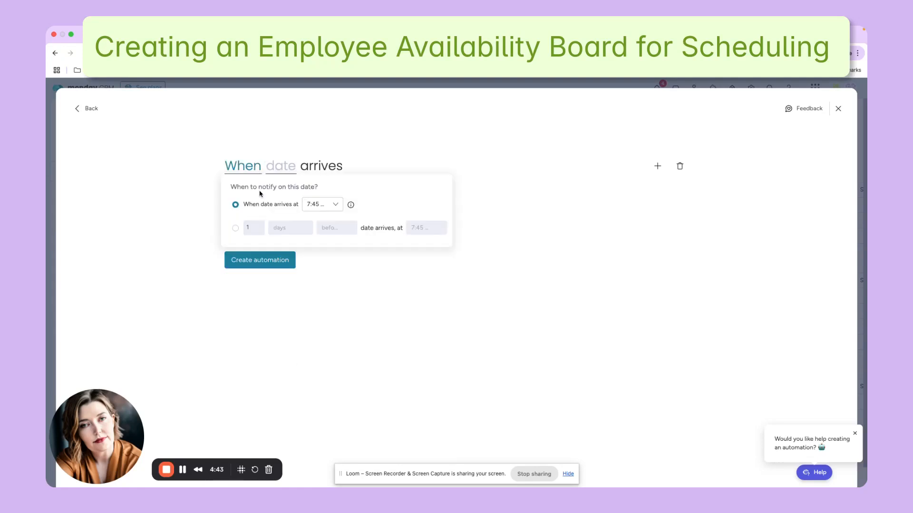
click(282, 166)
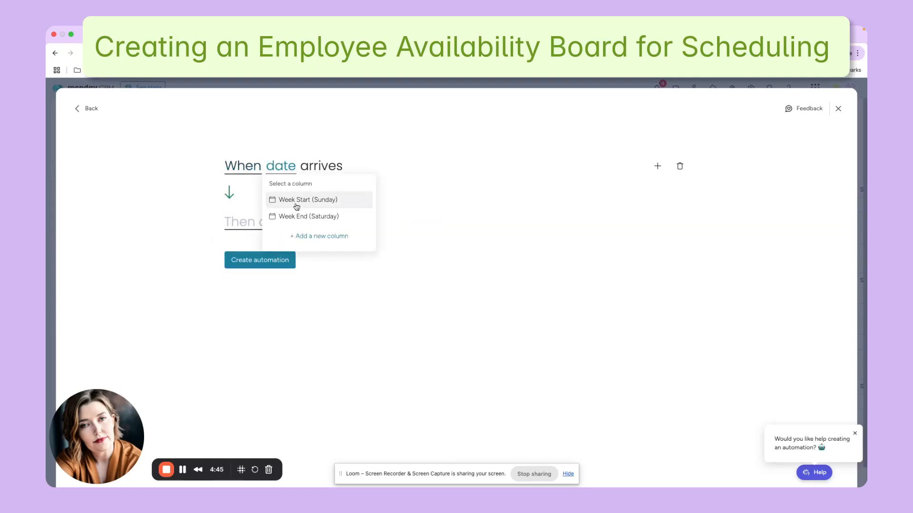
click(296, 206)
Set the automation's action to move the item to the This Week group, create it and return to the board.
click(267, 223)
click(265, 267)
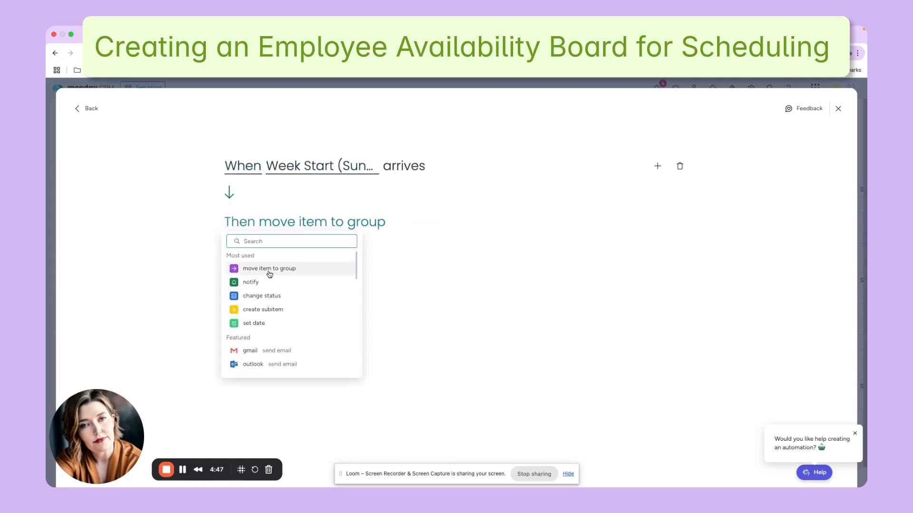
click(375, 228)
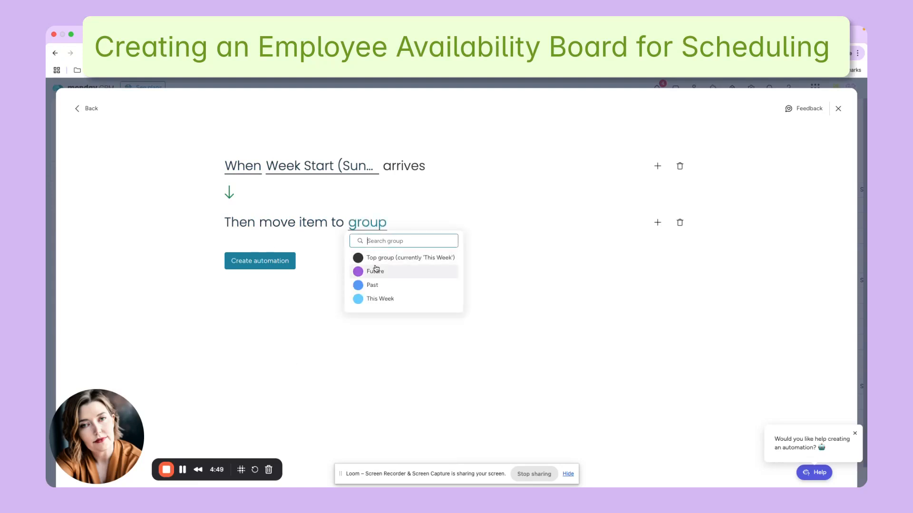
click(375, 298)
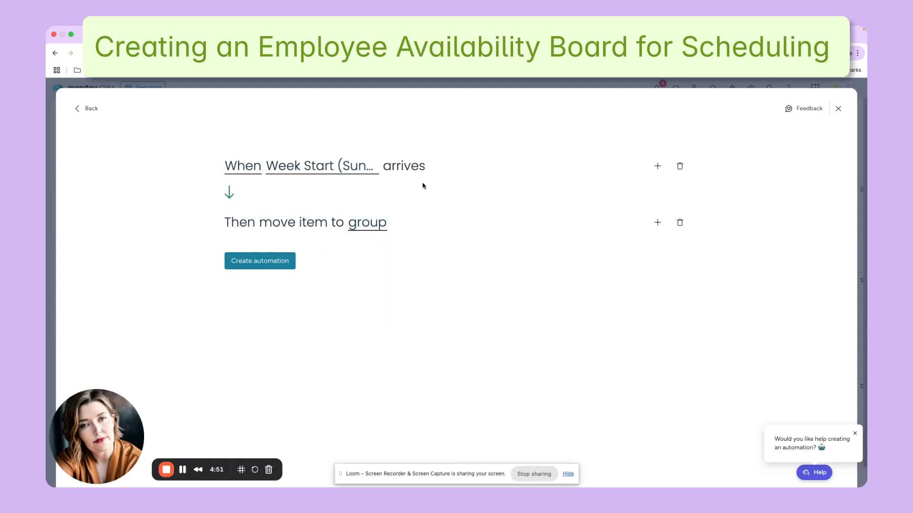
click(259, 262)
click(838, 106)
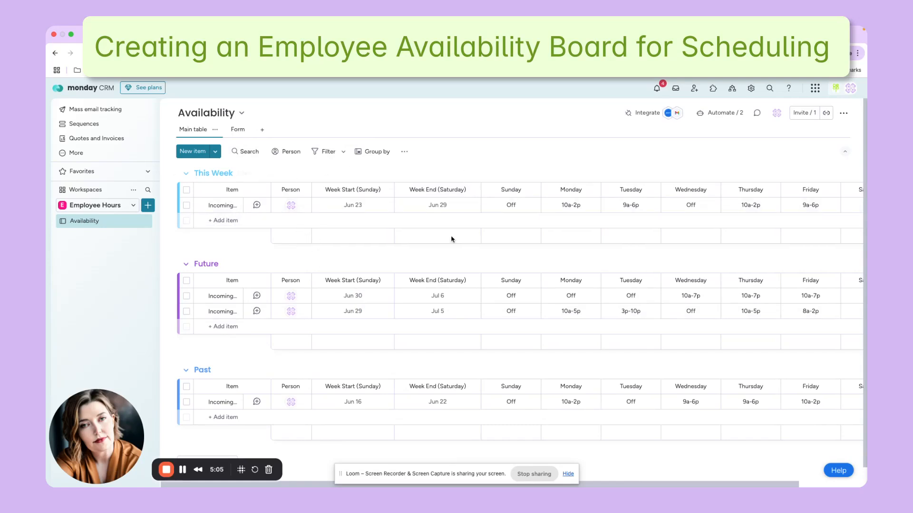
Start another board automation triggered when the Week End (Saturday) date arrives.
click(733, 118)
click(790, 149)
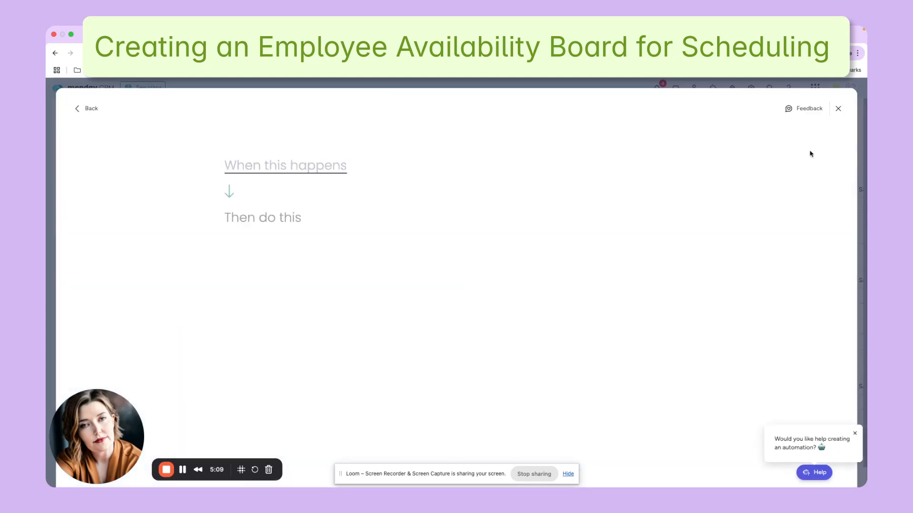
click(261, 165)
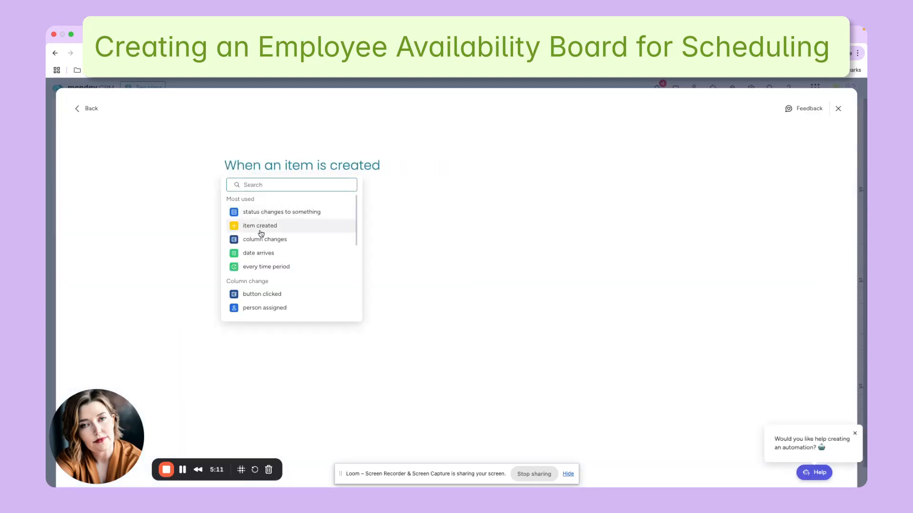
click(256, 251)
click(245, 170)
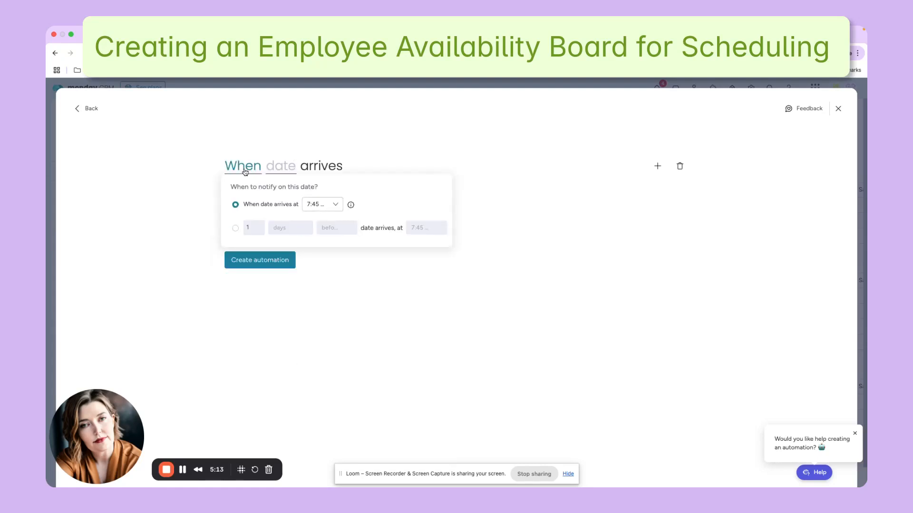
click(298, 172)
click(281, 166)
click(309, 215)
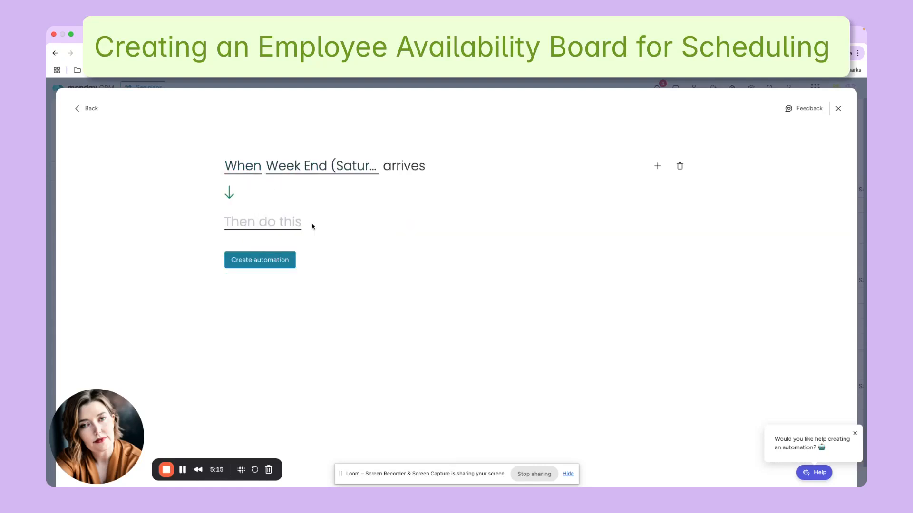
Make the Week End automation move the item to the Past group, create it and return to the board.
click(245, 223)
click(264, 268)
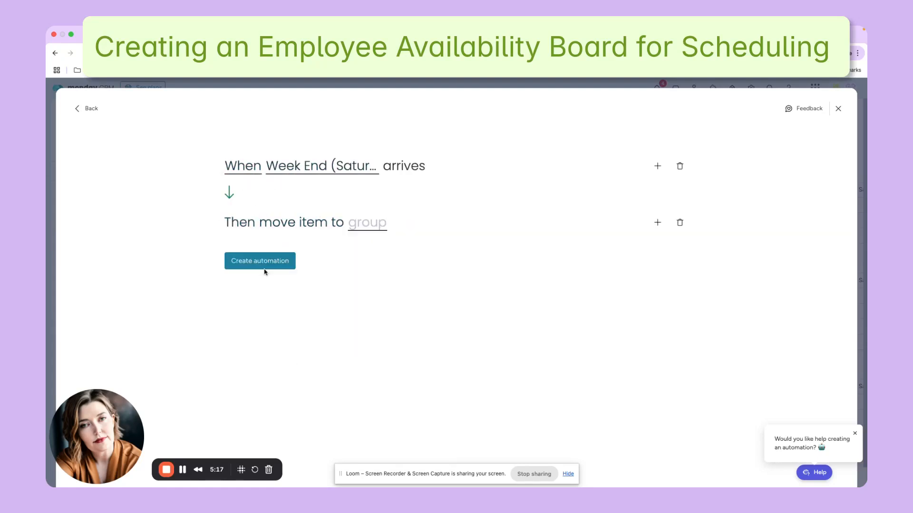
click(354, 230)
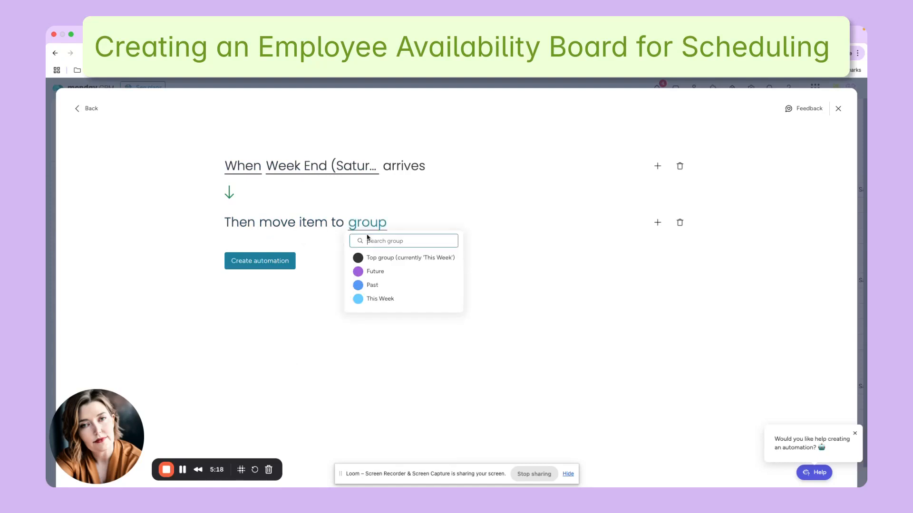
click(389, 290)
click(284, 261)
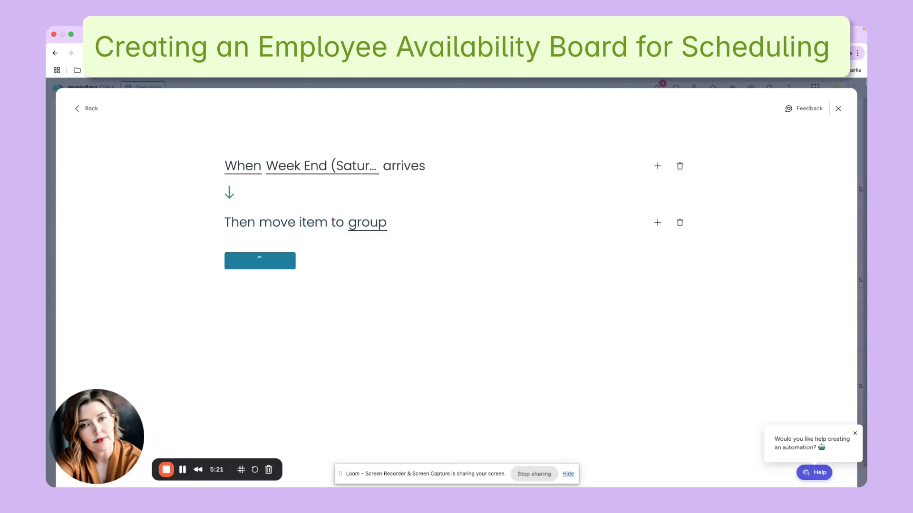
click(835, 107)
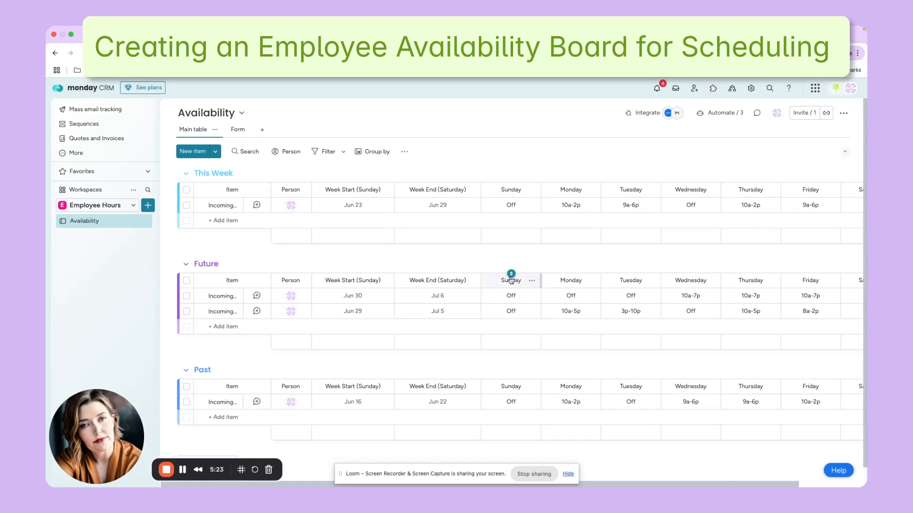